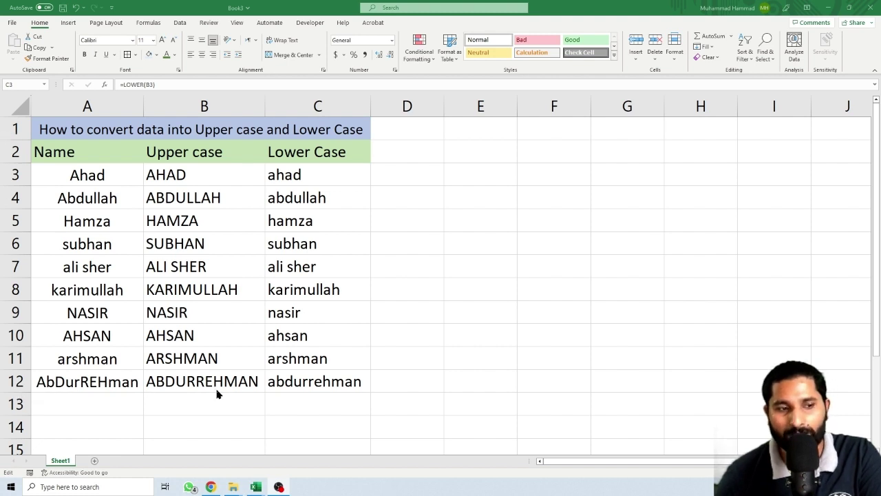
pyautogui.click(228, 269)
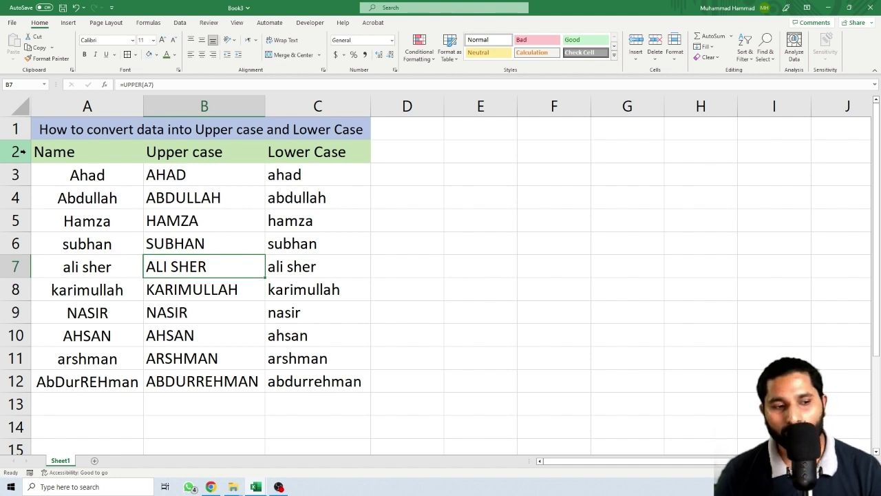
pyautogui.click(15, 152)
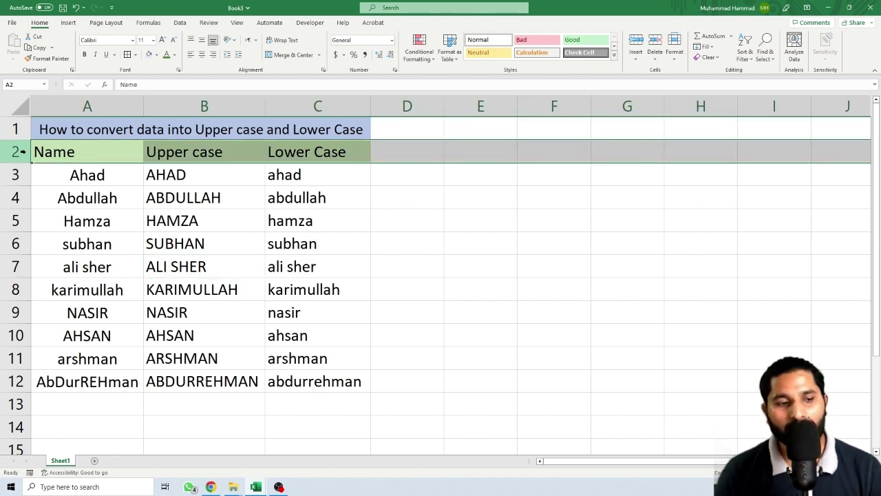
# Insert a blank row at row 2, above the Name / Upper case / Lower Case headers
pyautogui.rightClick(119, 150)
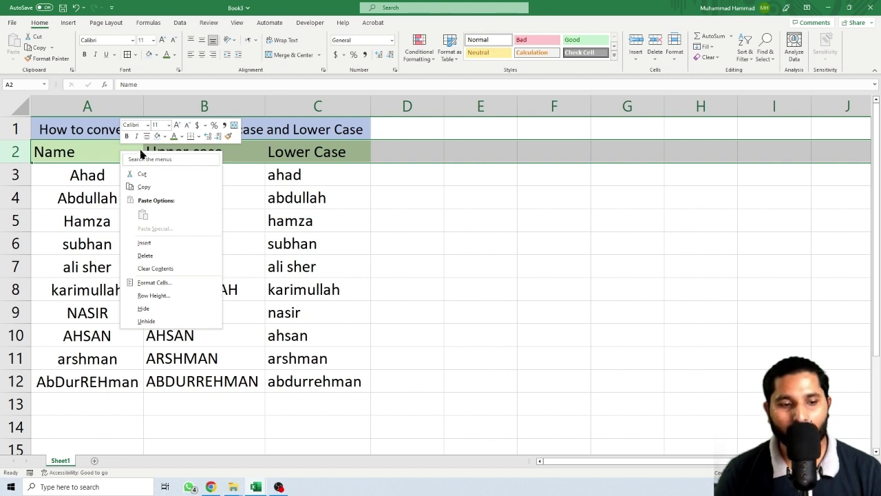
pyautogui.click(158, 243)
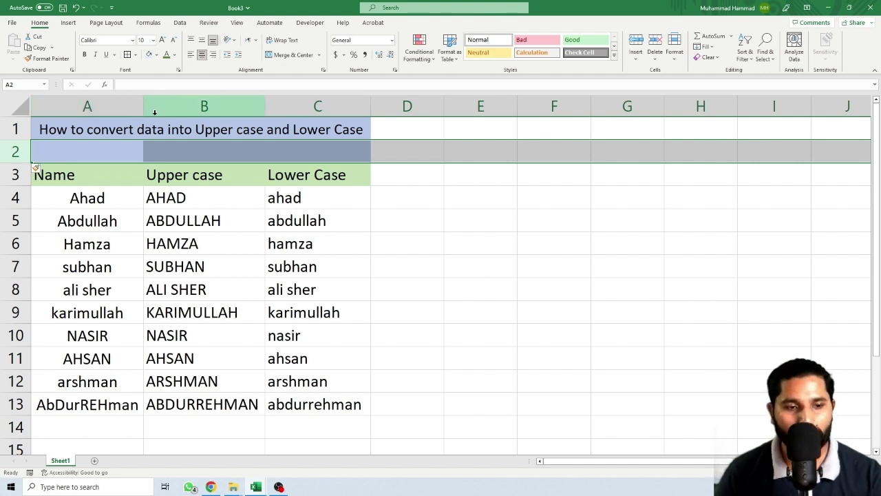
pyautogui.click(196, 104)
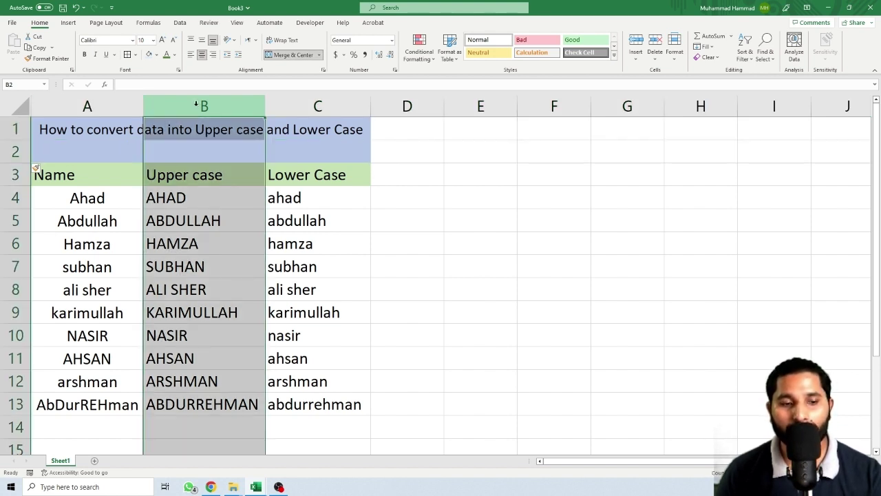
pyautogui.rightClick(202, 151)
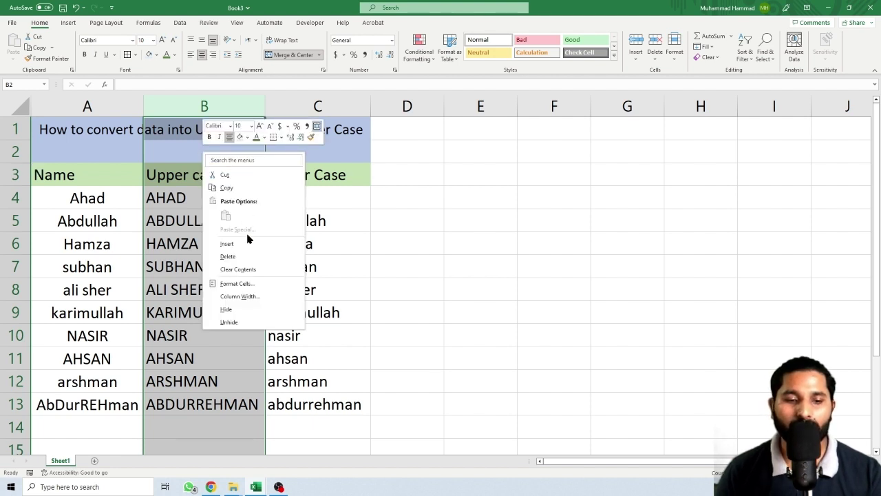
pyautogui.click(227, 243)
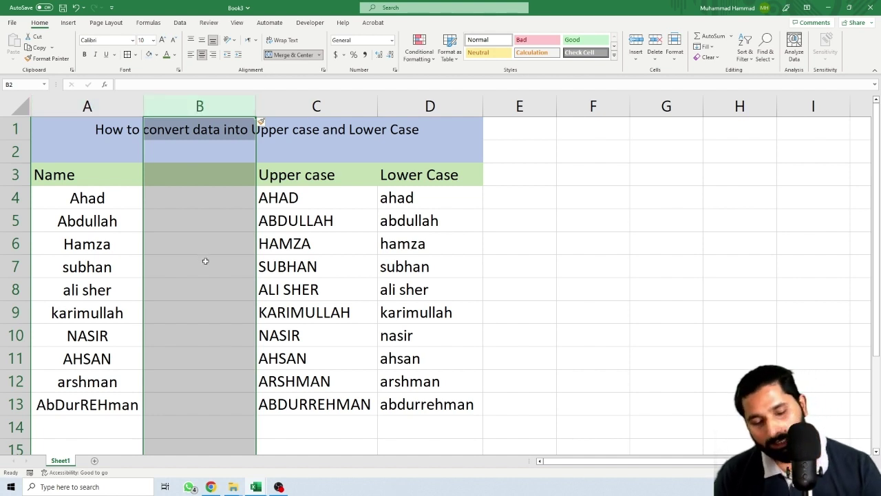
pyautogui.hotkey('ctrl', '-')
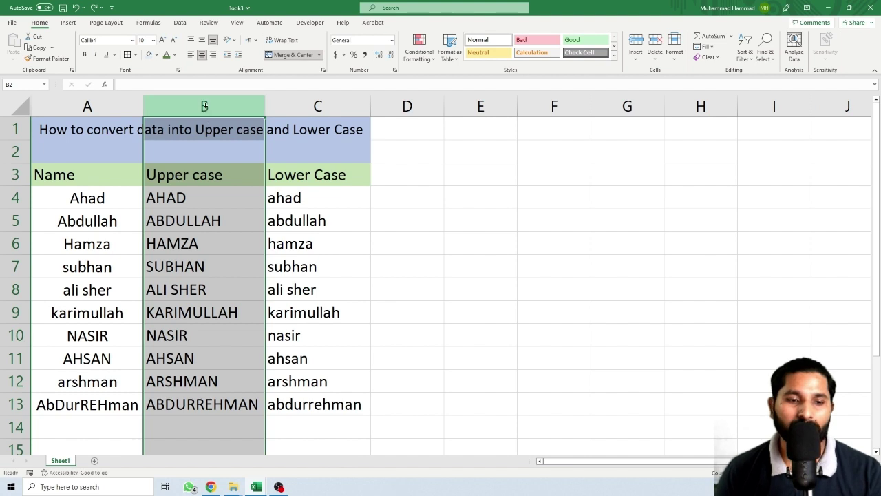
pyautogui.click(275, 206)
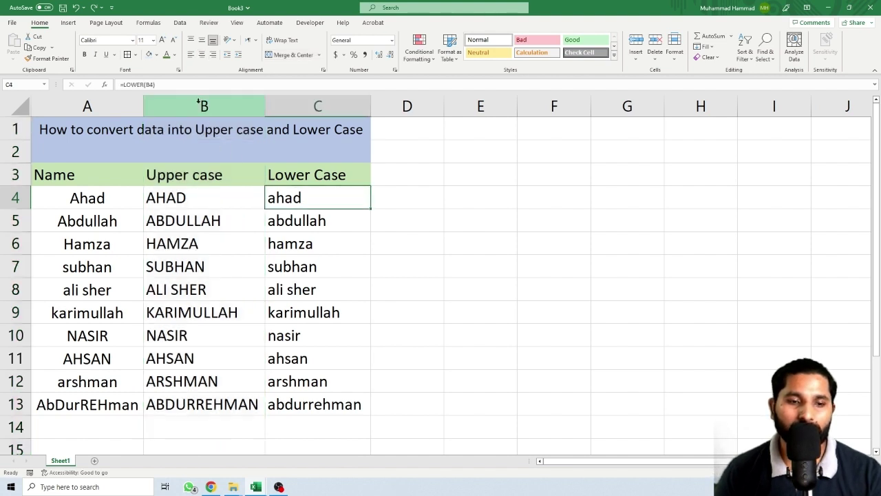
pyautogui.click(199, 102)
pyautogui.rightClick(207, 150)
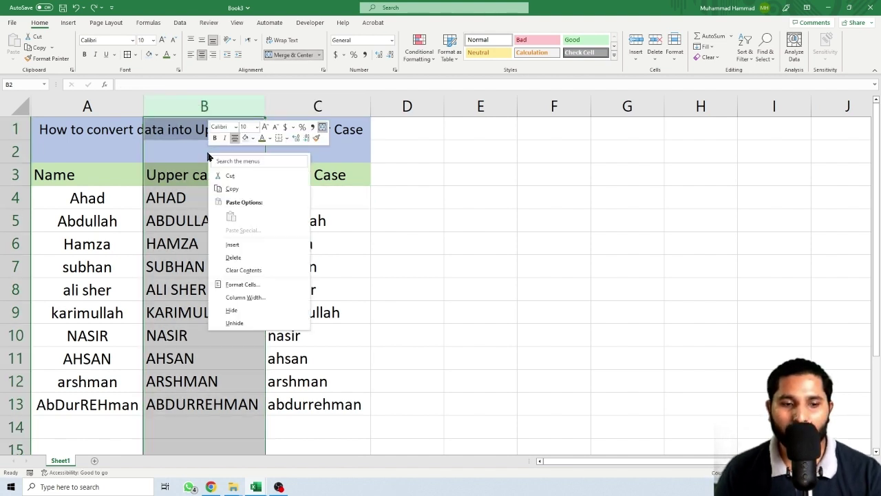
pyautogui.click(263, 245)
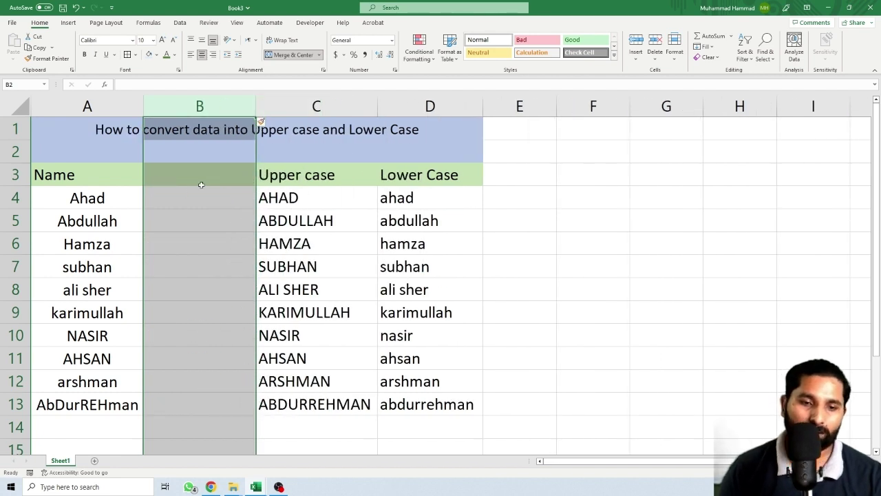
pyautogui.hotkey('ctrl', 'z')
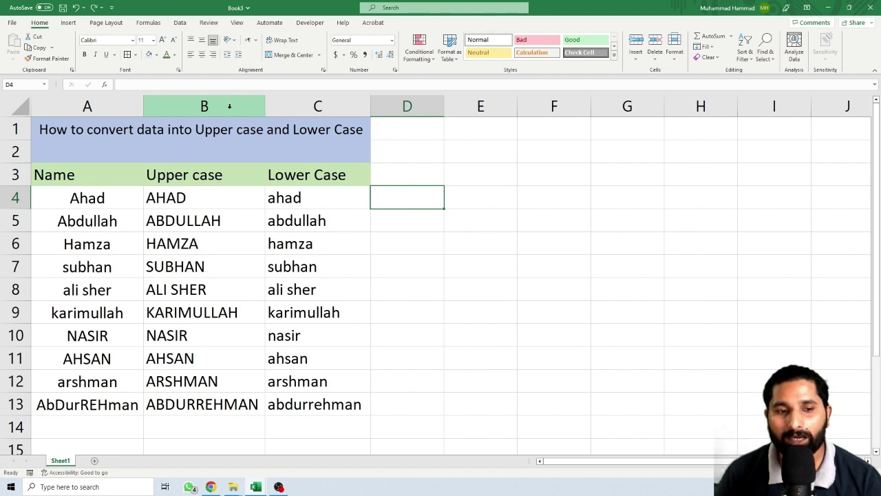
# Insert two blank columns at B and C, shifting Upper case and Lower Case to D and E
pyautogui.click(229, 106)
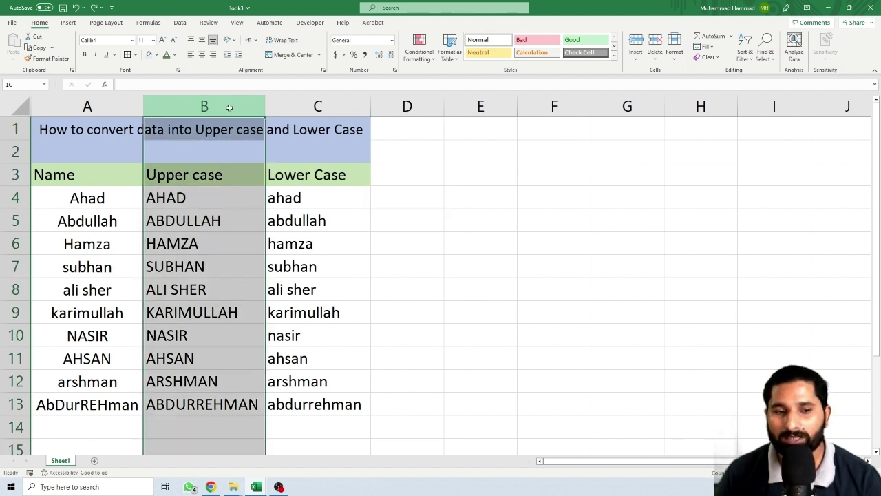
pyautogui.moveTo(229, 108); pyautogui.dragTo(300, 108)
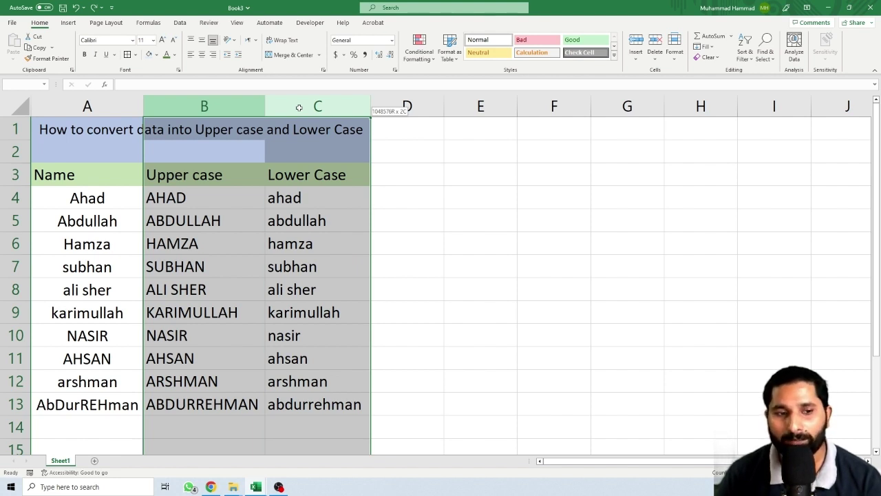
pyautogui.moveTo(299, 107); pyautogui.dragTo(307, 106)
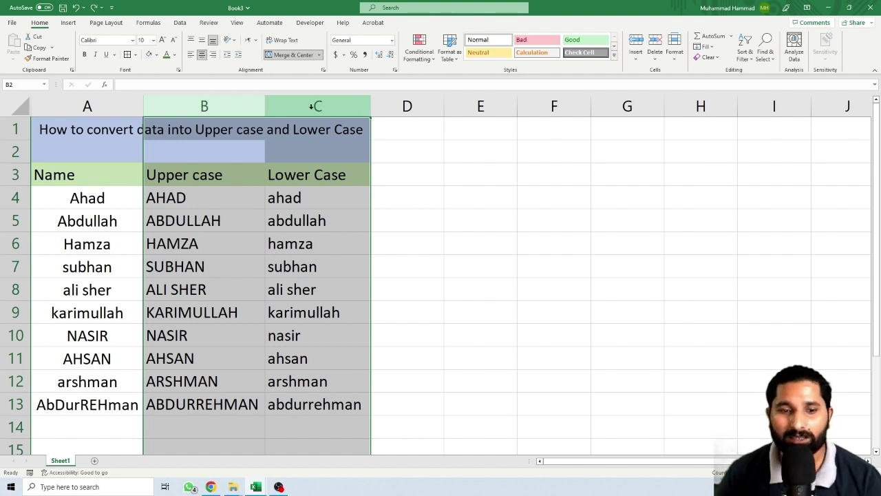
pyautogui.rightClick(313, 107)
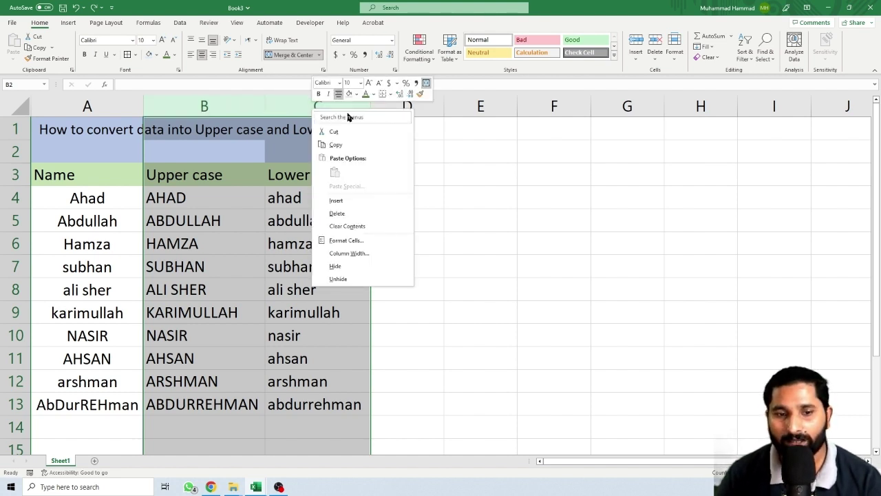
pyautogui.click(359, 205)
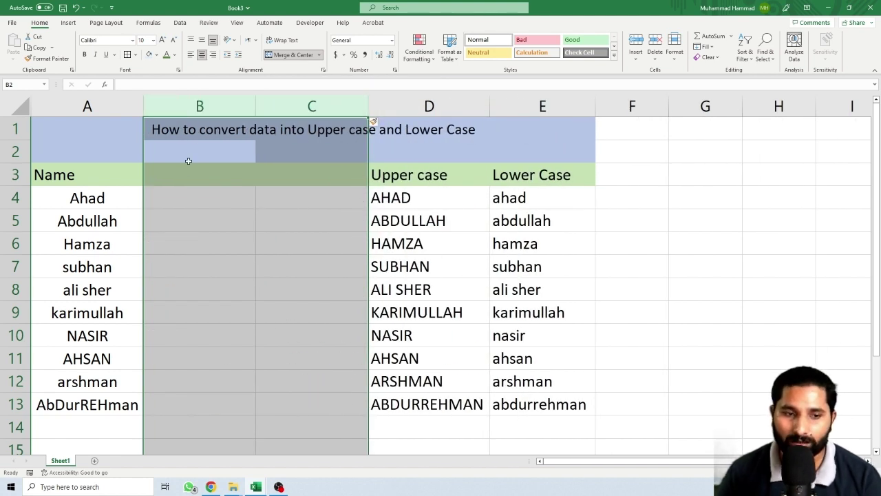
# Insert five blank rows at rows 5–9 above Abdullah, then zoom out
pyautogui.click(16, 220)
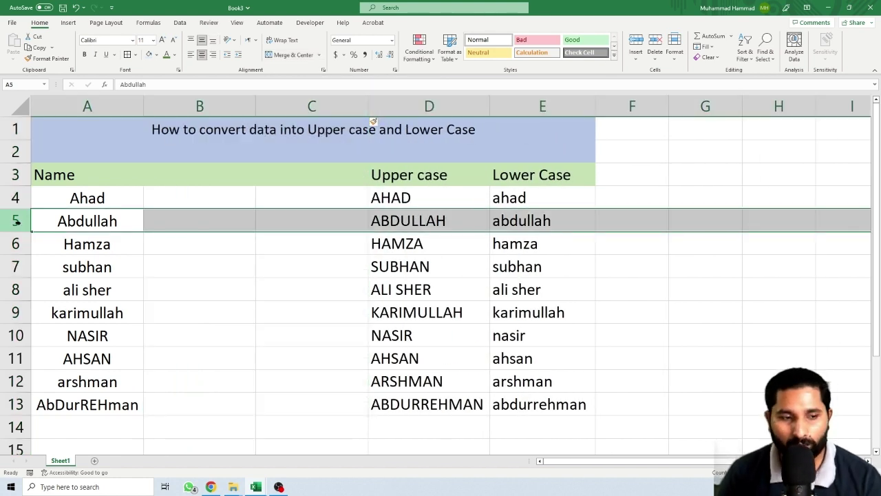
pyautogui.moveTo(17, 220); pyautogui.dragTo(20, 221)
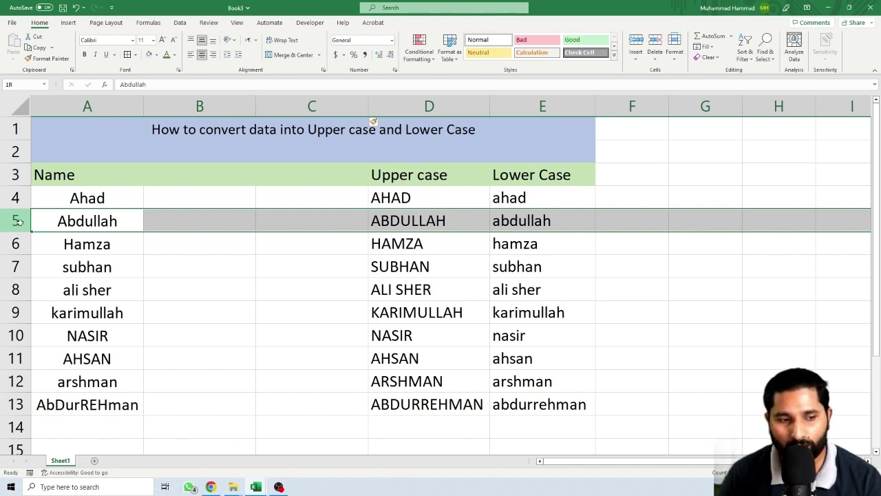
pyautogui.moveTo(21, 229); pyautogui.dragTo(12, 309)
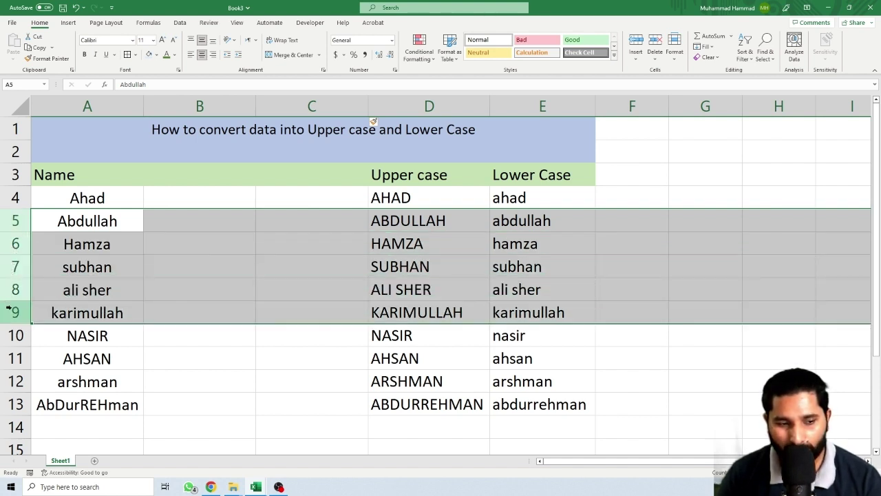
pyautogui.rightClick(20, 251)
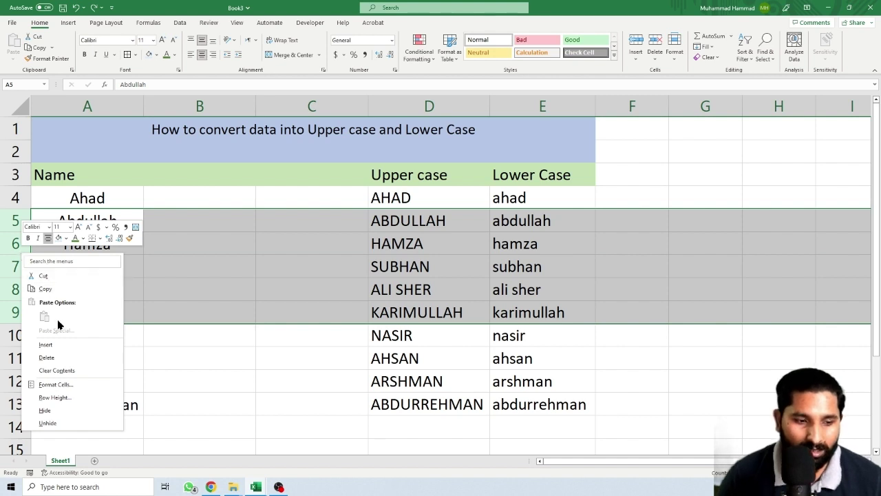
pyautogui.click(60, 344)
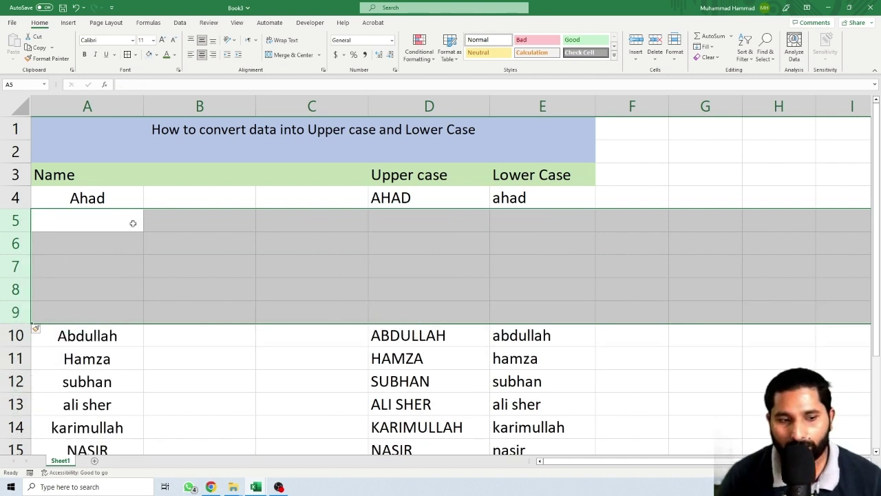
pyautogui.scroll(-2, 458, 275)
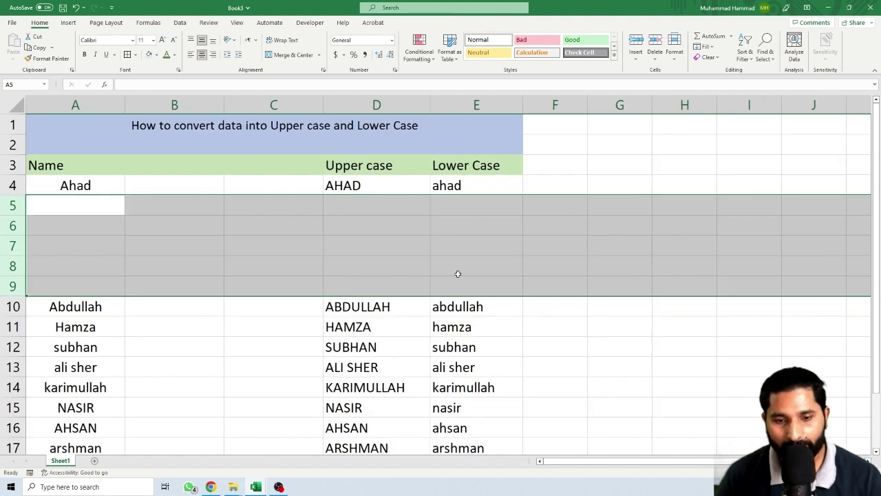
pyautogui.scroll(-2, 458, 274)
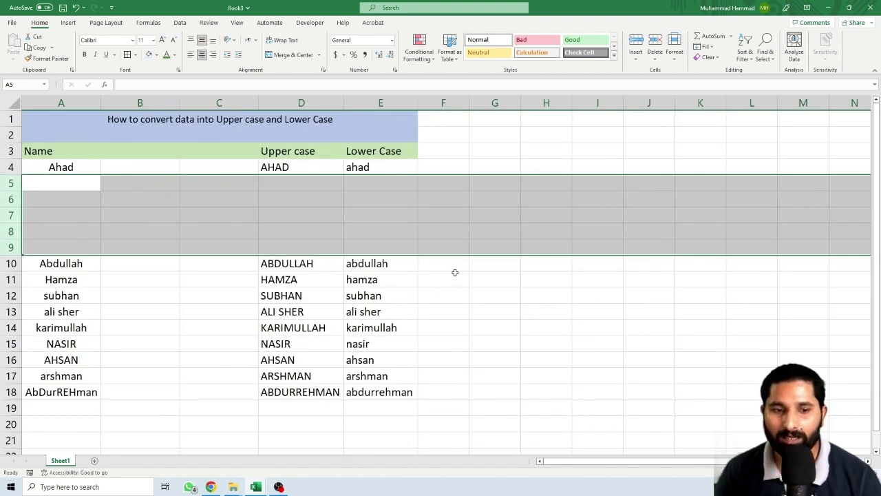